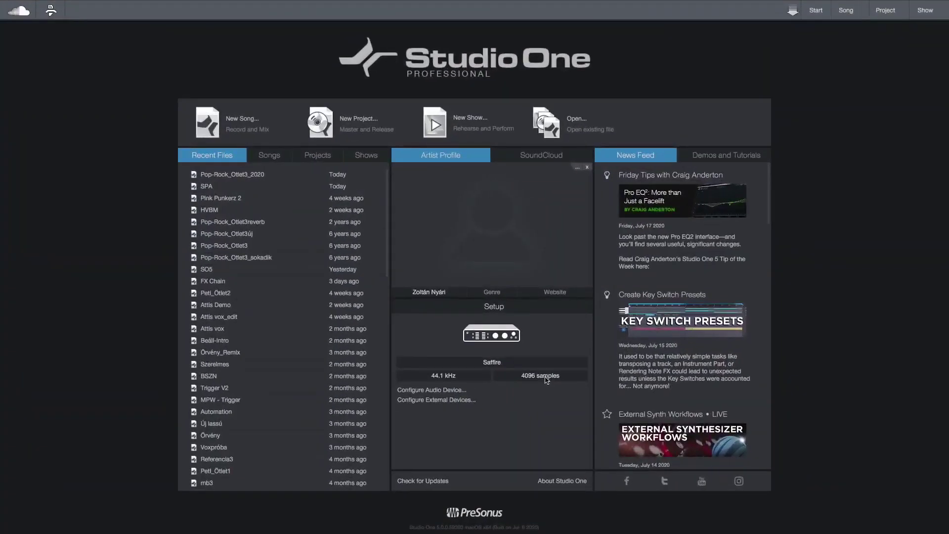
- Look through the templates and create a new show titled New Show from the Virtual Instruments template
click(468, 121)
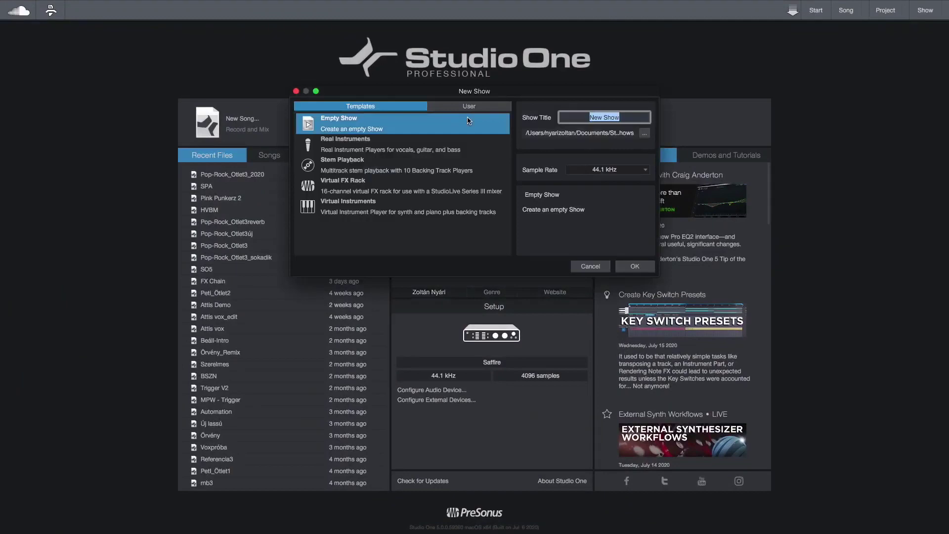
click(473, 148)
click(474, 171)
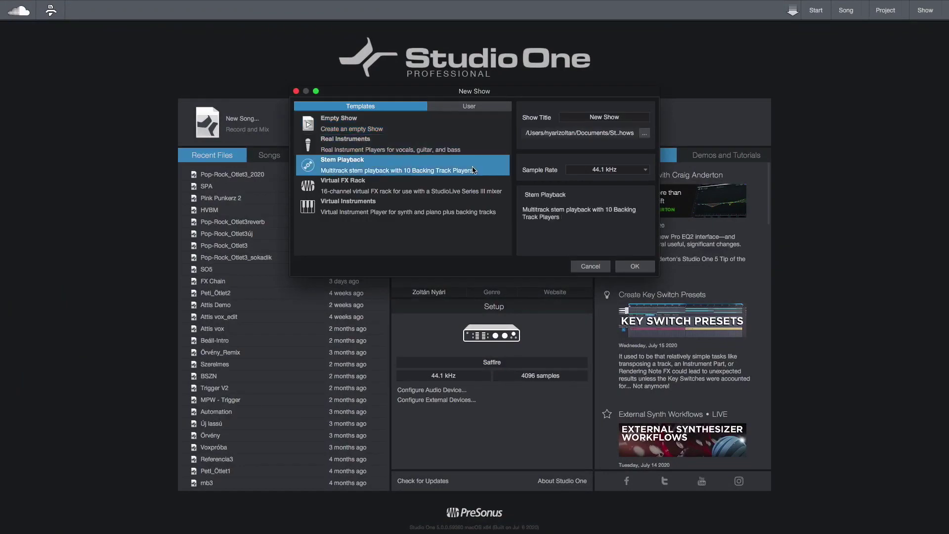
click(474, 191)
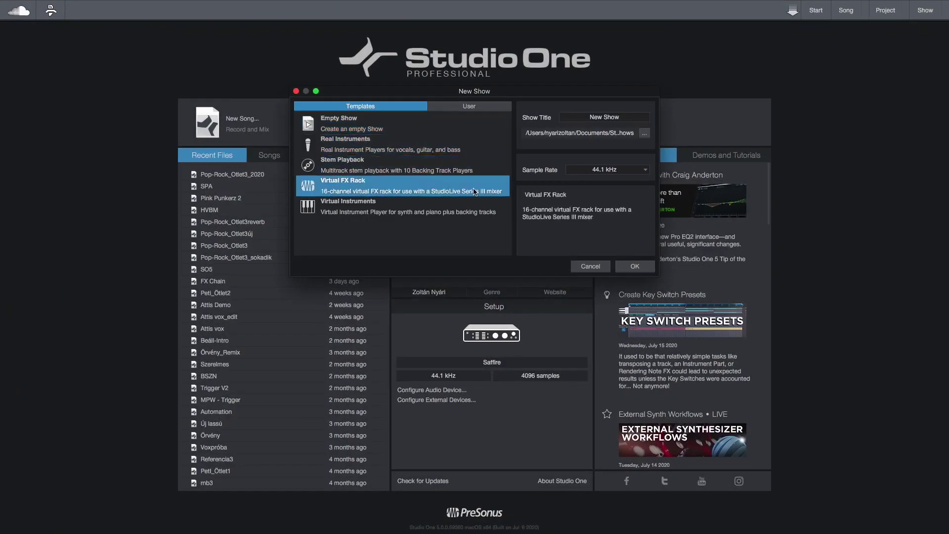
click(473, 210)
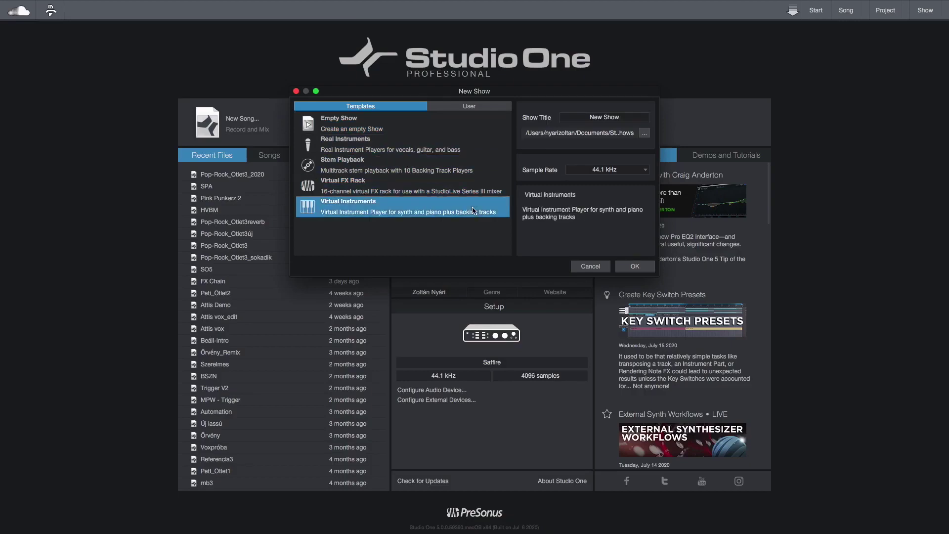
click(636, 267)
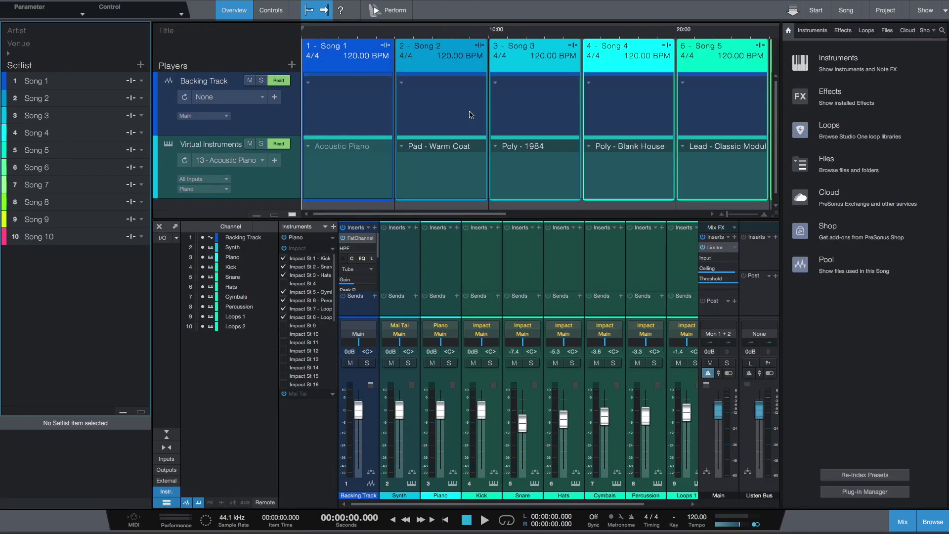
click(402, 83)
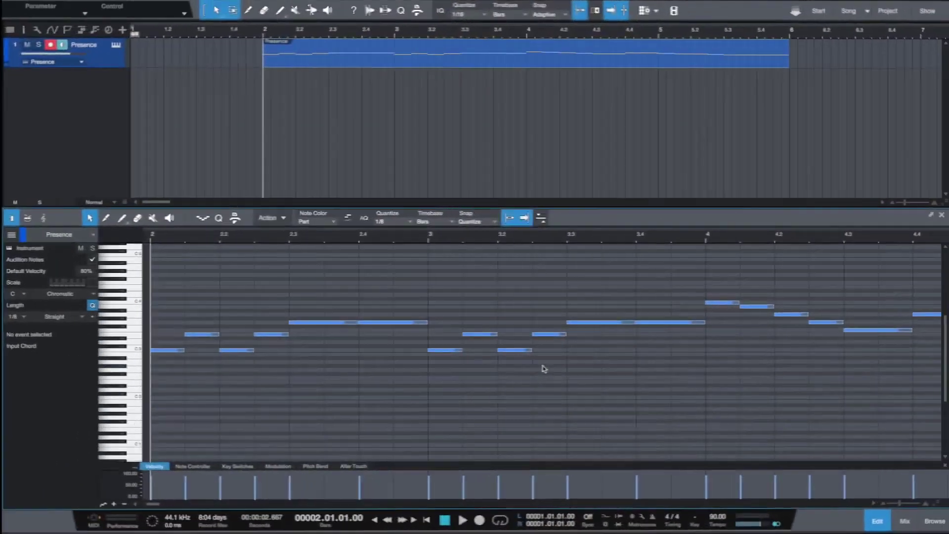
- Switch the Presence part's note editor to the score view
click(41, 218)
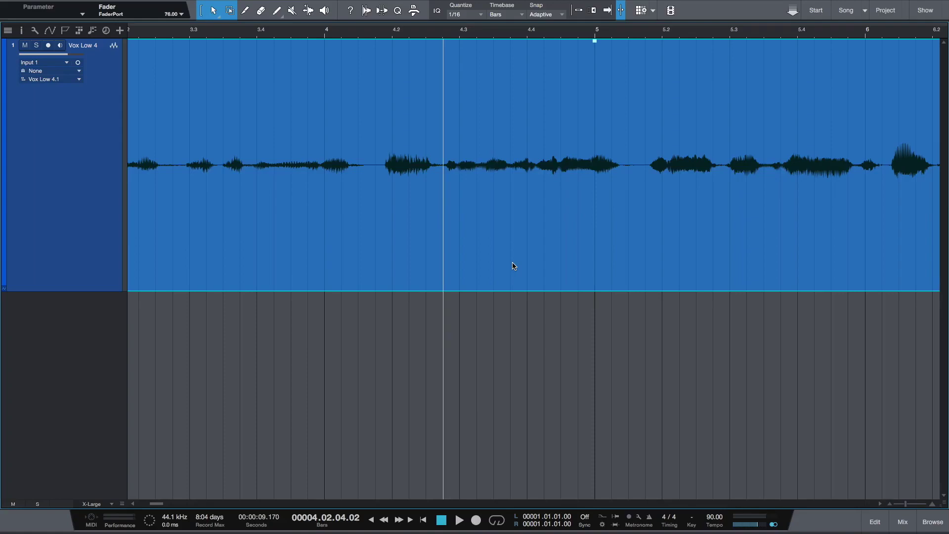
- Enable the Vox Low 4 event's gain envelope and paint gain boosts over the quiet phrases before bar 4 and leading into bar 5
right_click(513, 266)
click(575, 316)
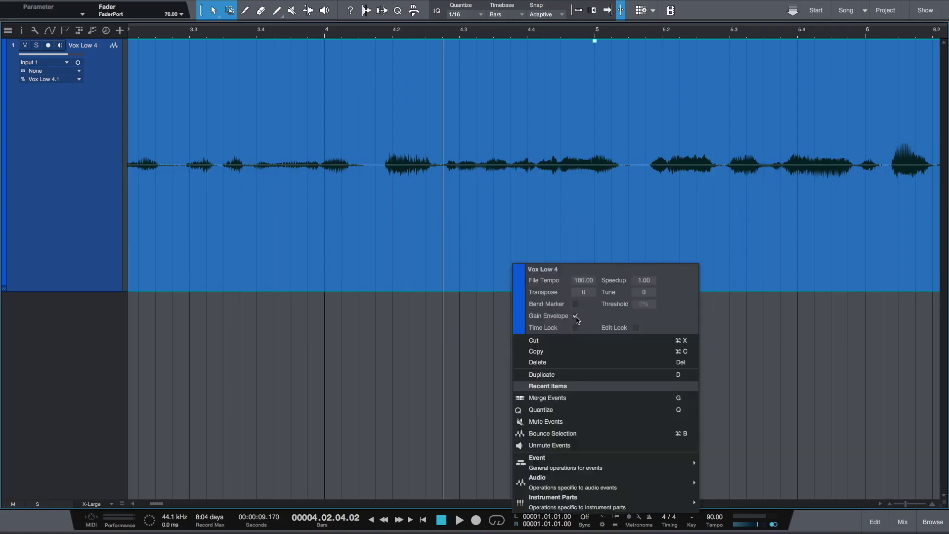
click(277, 11)
click(277, 11)
mouse_move(263, 159)
mouse_down()
mouse_move(255, 159)
mouse_move(320, 158)
mouse_up()
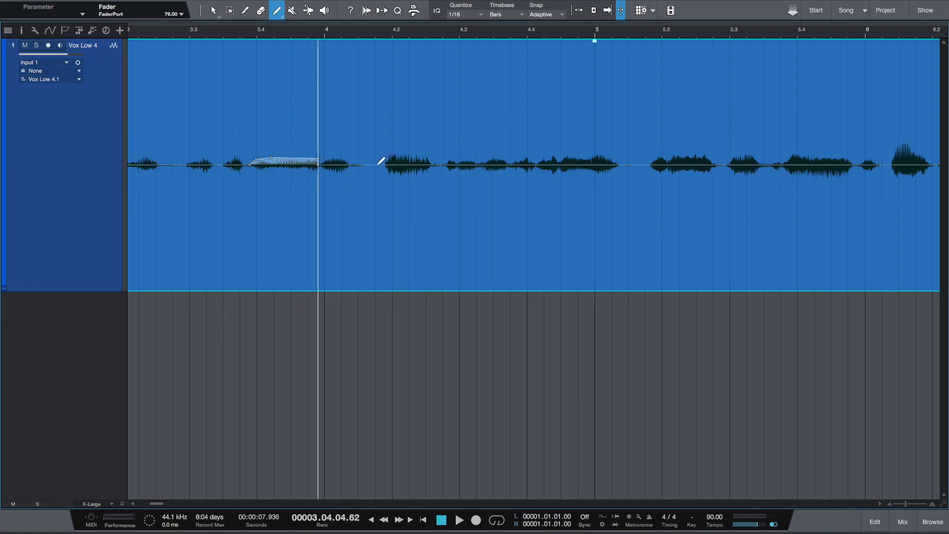
mouse_move(441, 163)
mouse_down()
mouse_move(451, 150)
mouse_move(502, 143)
mouse_move(615, 145)
mouse_up()
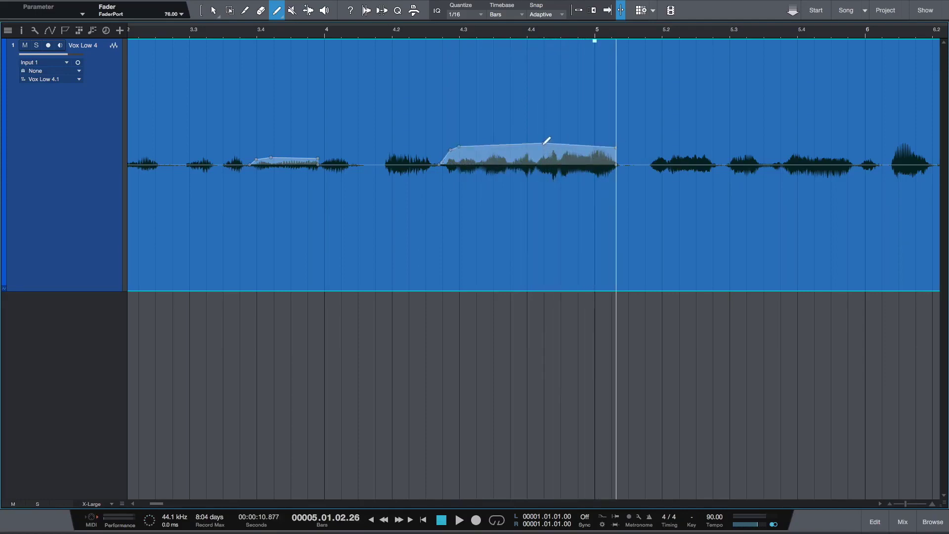
- Reshape the larger gain boost leading into bar 5 by adjusting its envelope points with the Arrow tool
key(1)
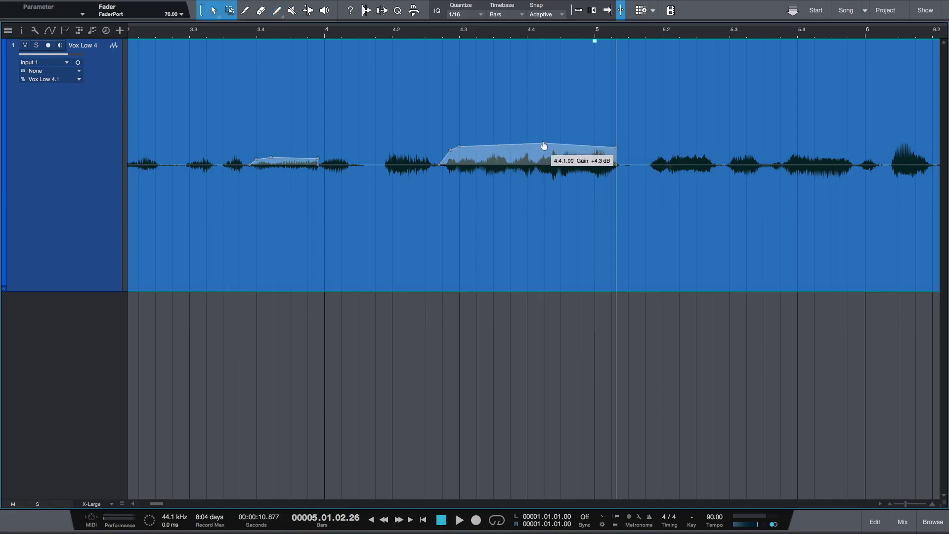
click(580, 151)
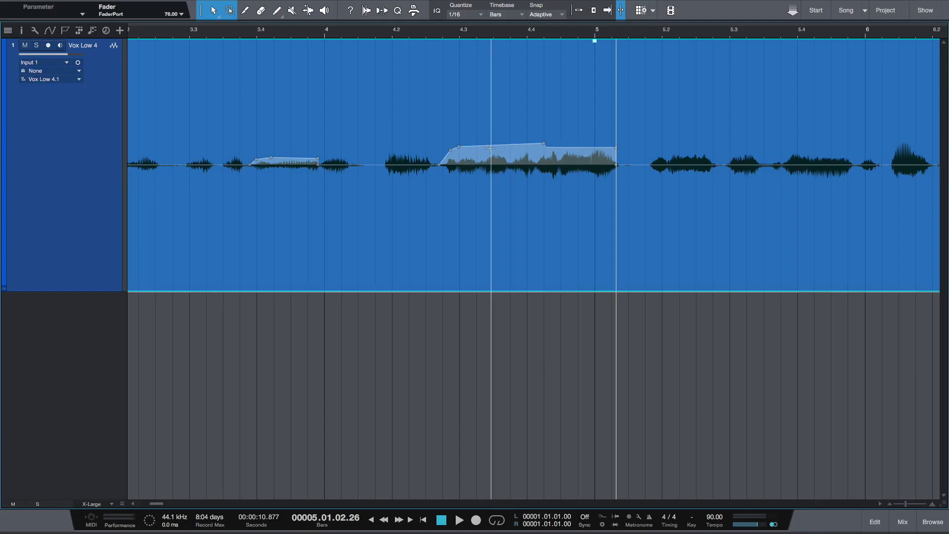
drag(450, 150, 459, 140)
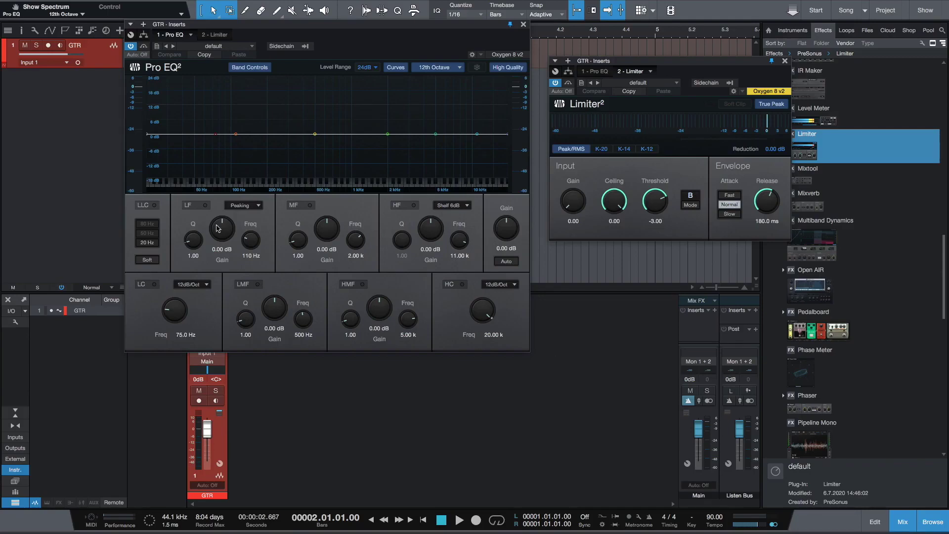
- On the GTR channel, enable Pro EQ's LLC filter at 20 Hz with Soft on, then change the Limiter's mode and set its attack to Slow
click(155, 206)
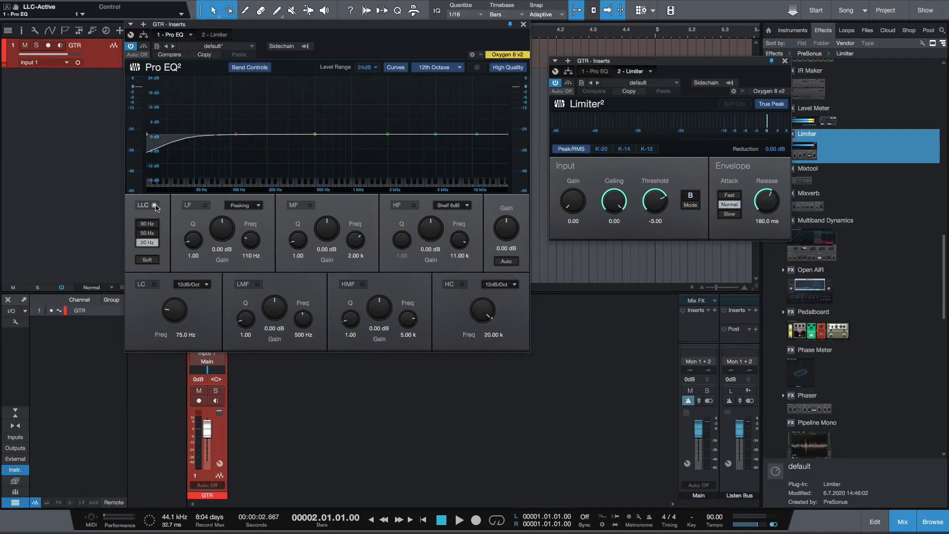
click(153, 234)
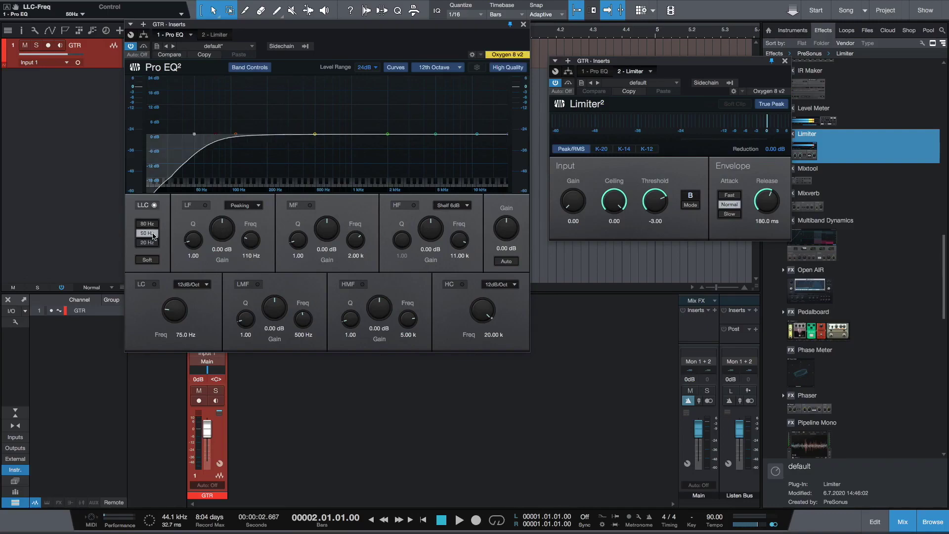
click(153, 225)
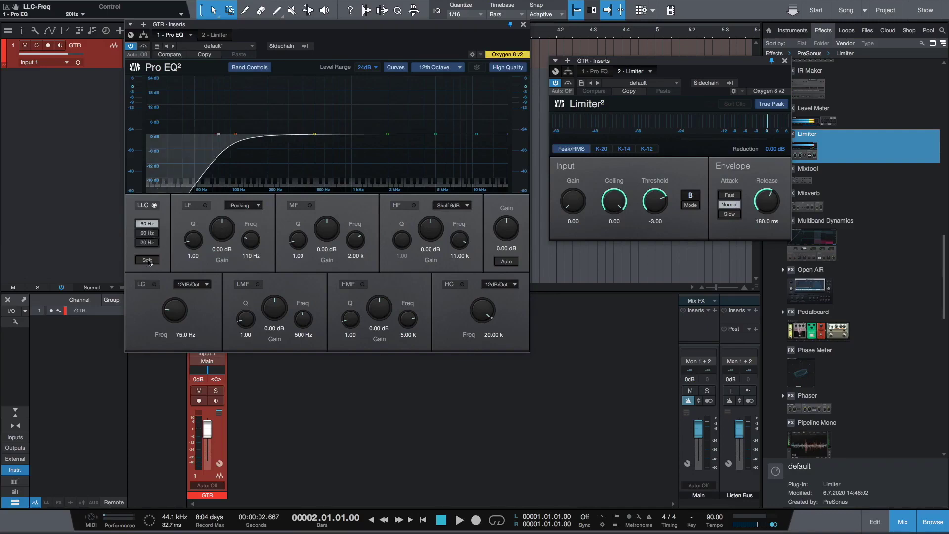
click(147, 261)
click(152, 233)
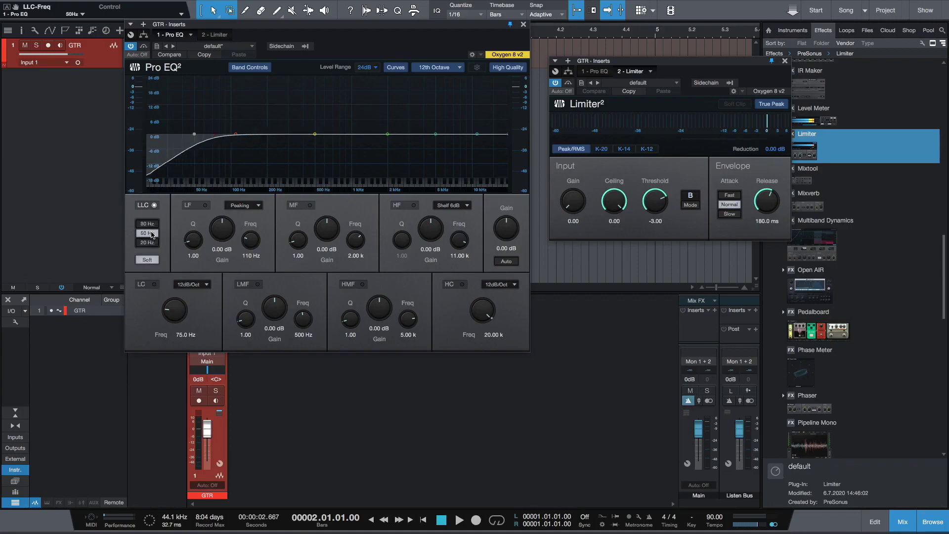
click(151, 242)
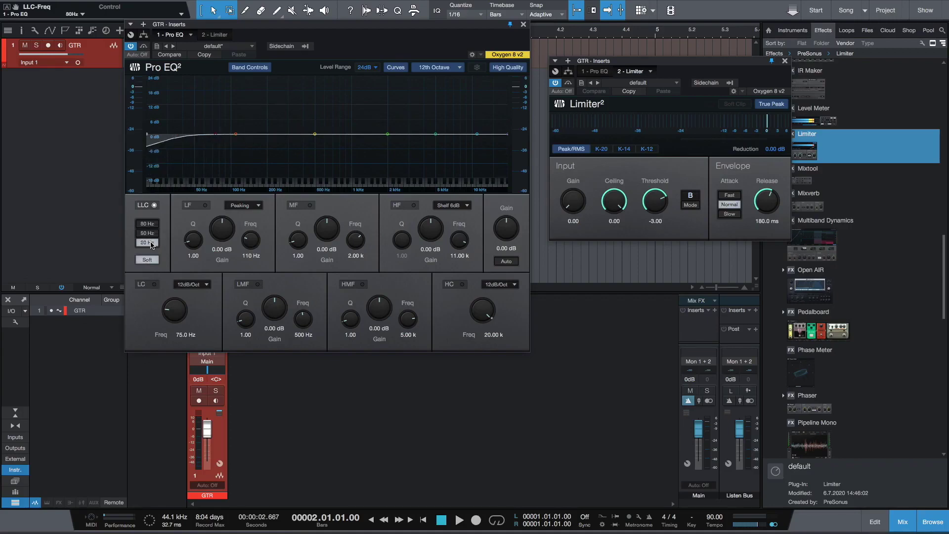
click(692, 206)
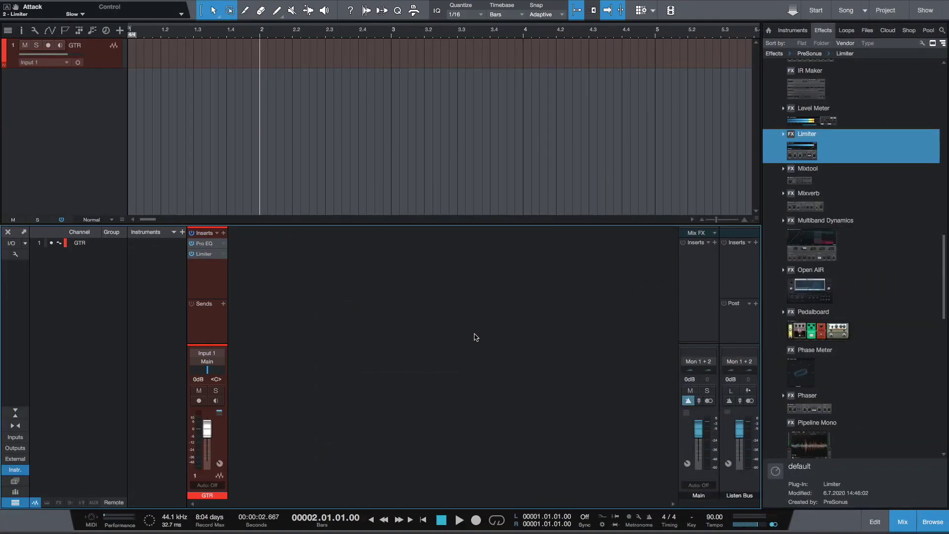
- Add an Aux channel to the mixer
right_click(475, 337)
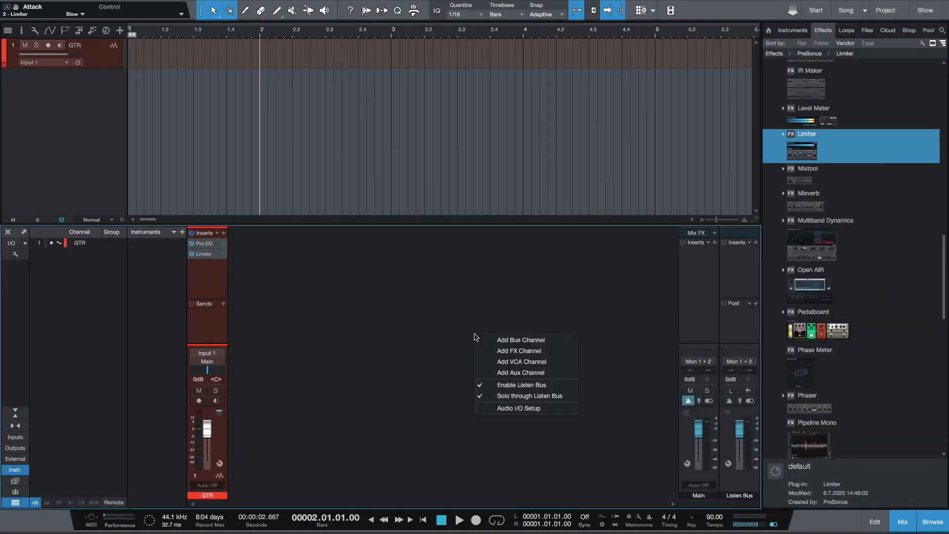
click(499, 372)
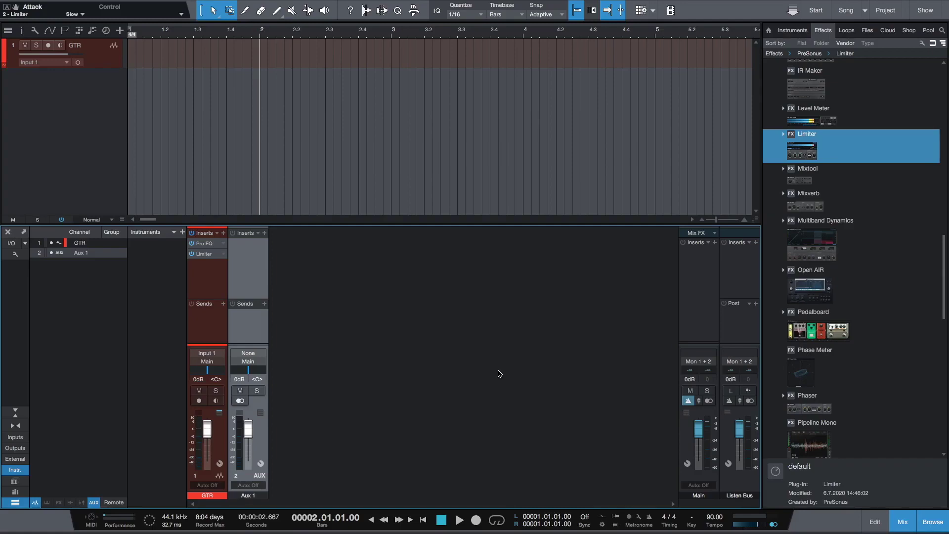
- Examine the Synchronization preferences, including the device choices for MIDI Time Code and MIDI Machine Control
click(585, 527)
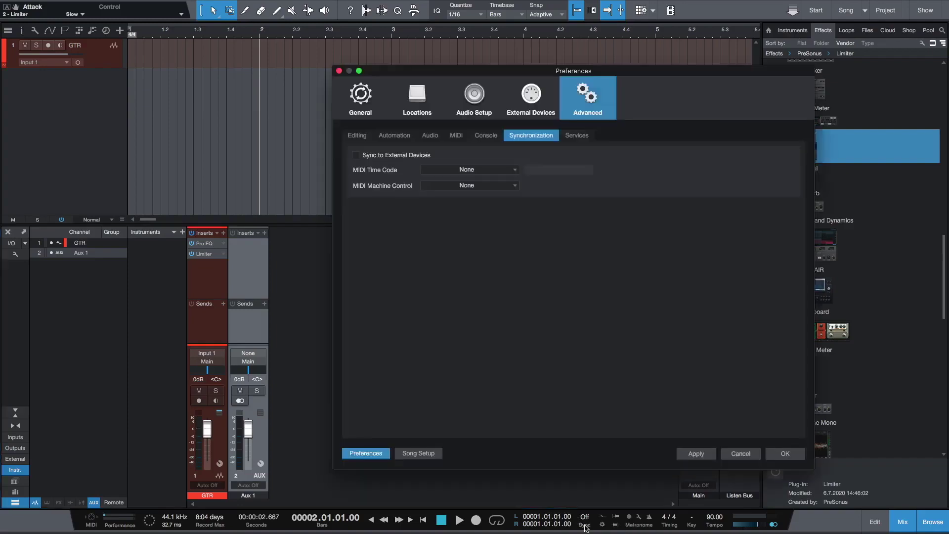
click(503, 171)
click(503, 173)
click(506, 186)
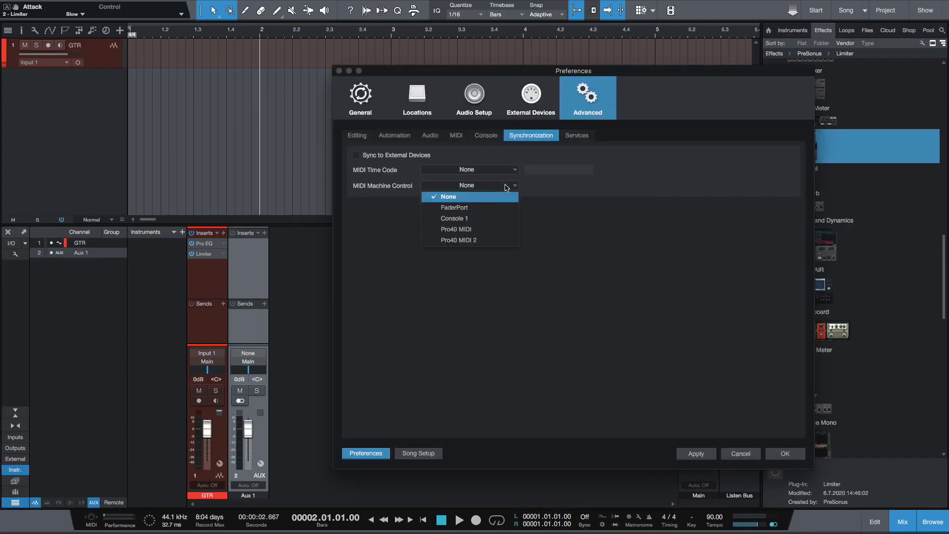
click(505, 186)
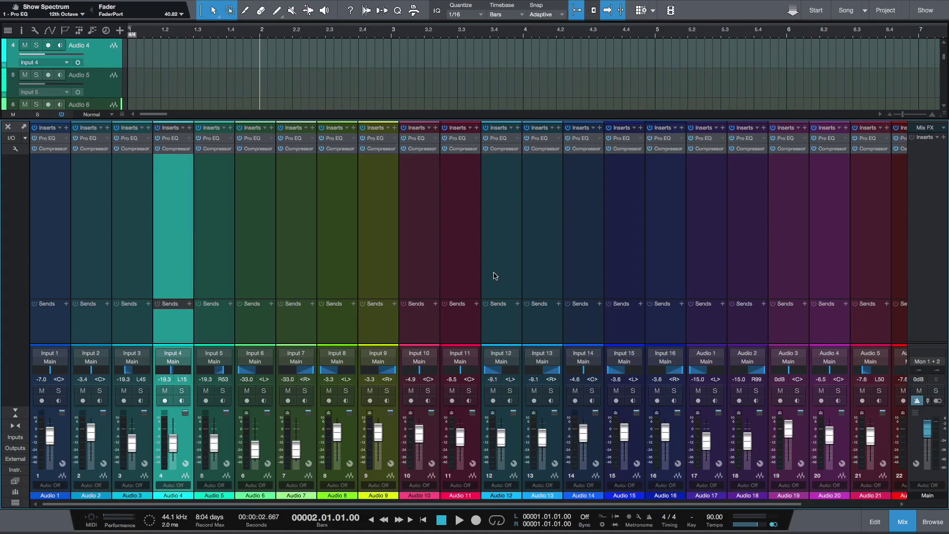
- Show the mixer scenes and recall Scene 2 for all channels
click(15, 481)
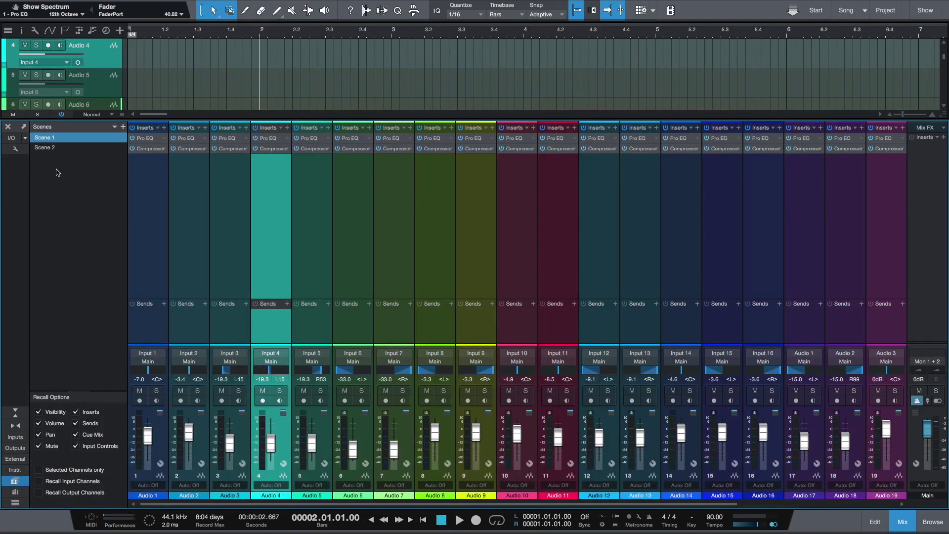
click(55, 148)
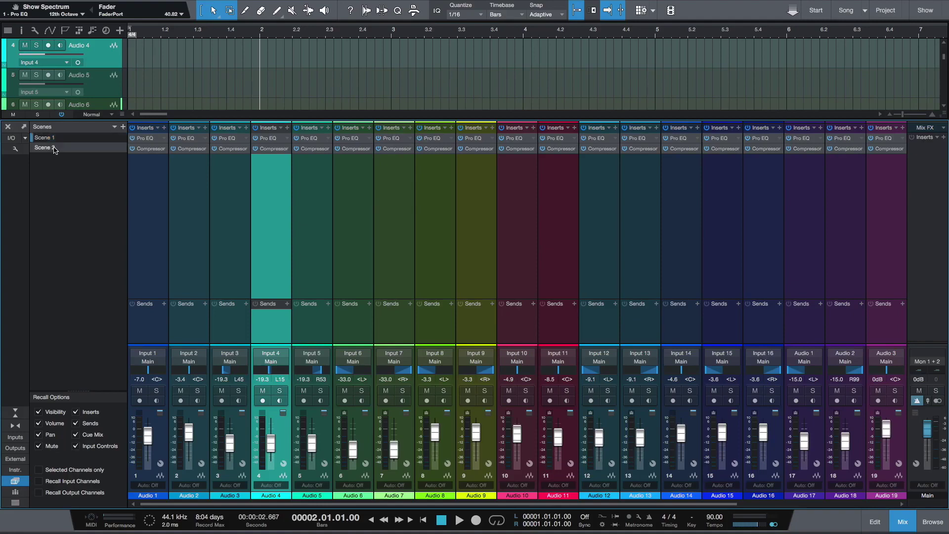
double_click(55, 148)
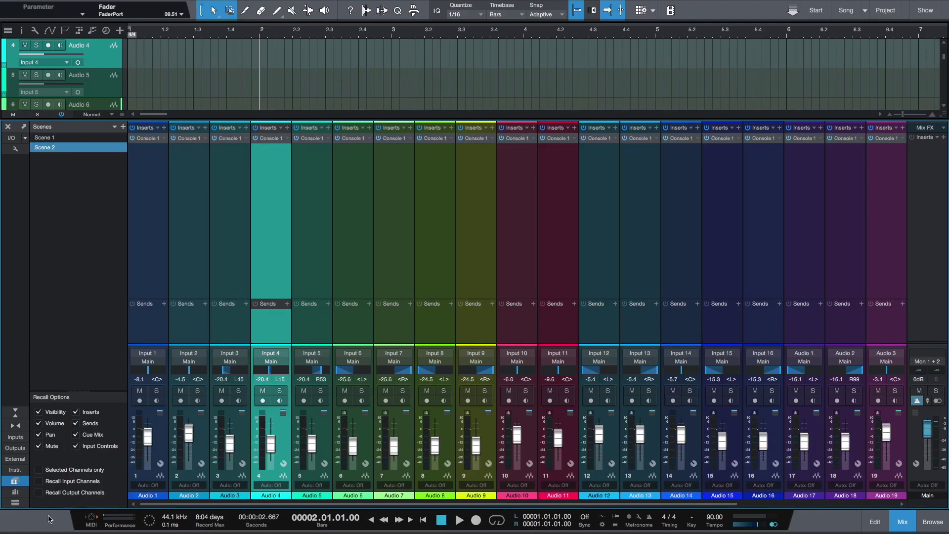
- Recall Scene 1 for the selected Audio 4 channel only, then disable Selected Channels only and recall Scene 1 for every channel
click(69, 140)
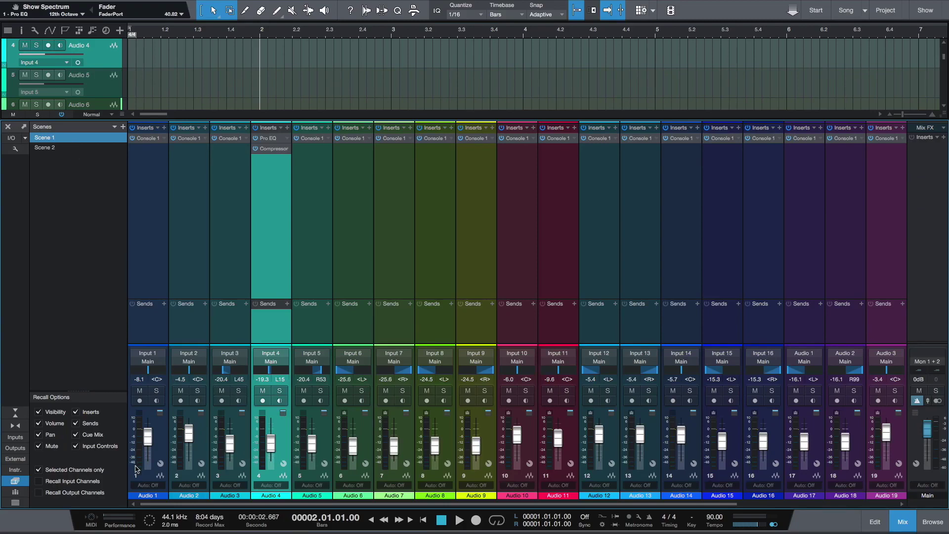
click(39, 469)
double_click(66, 140)
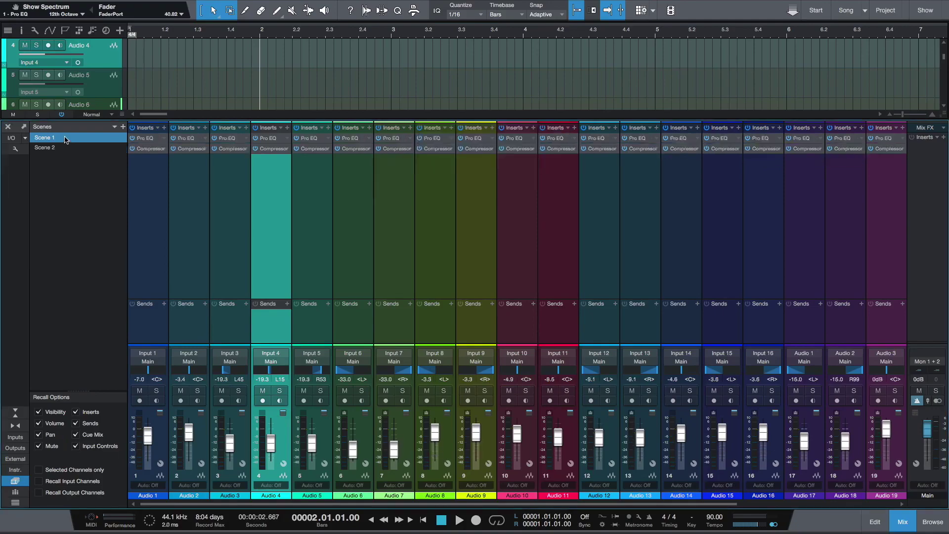